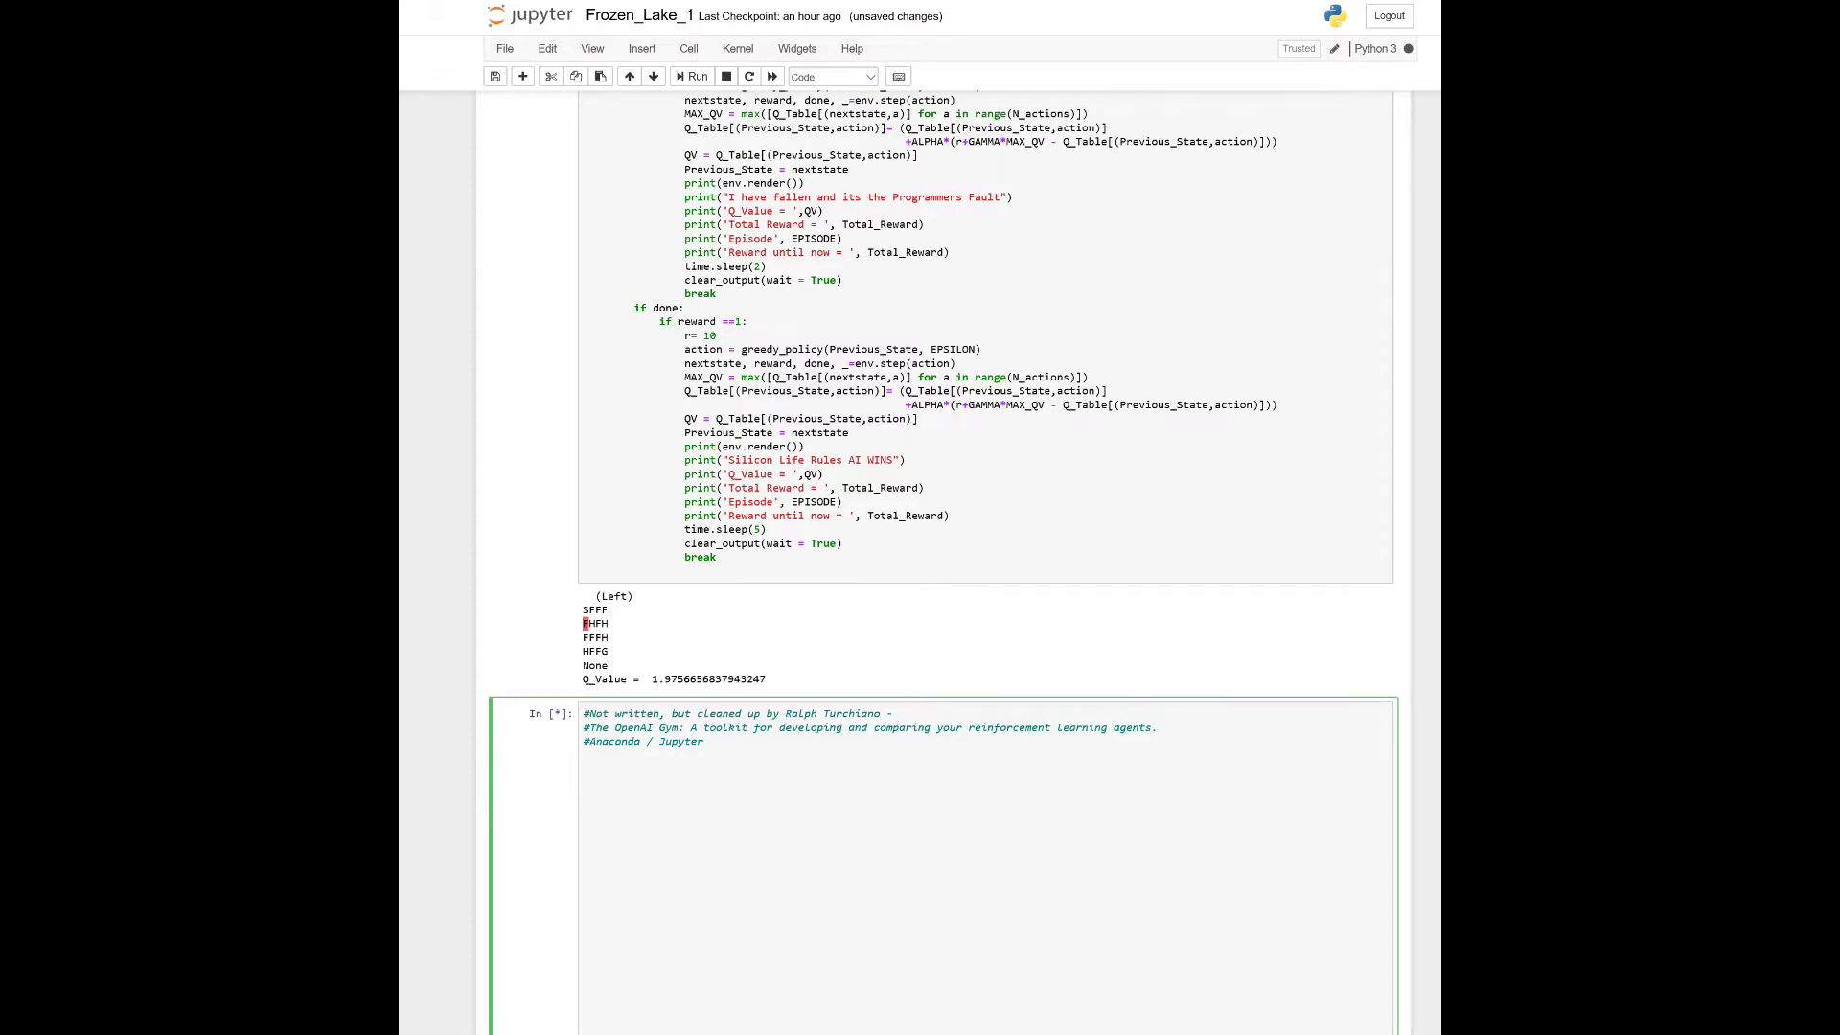
scroll(692, 802, "up", 3)
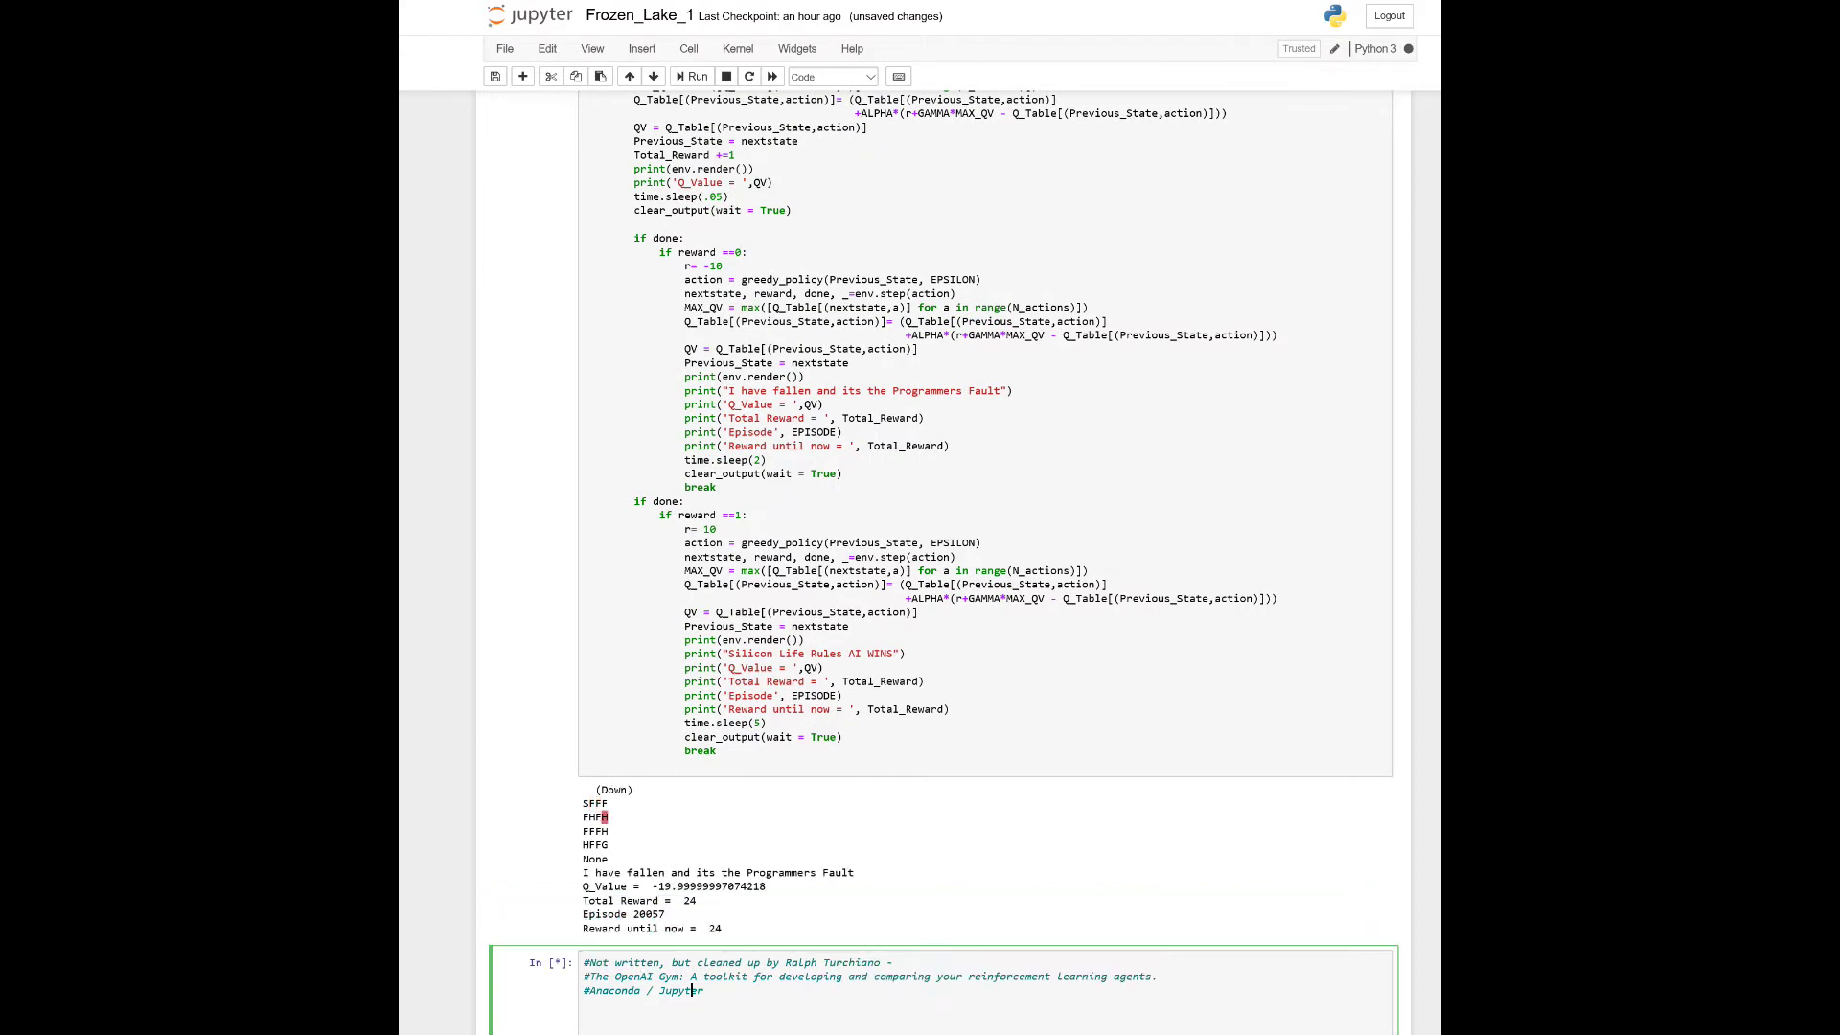
scroll(943, 547, "down", 1)
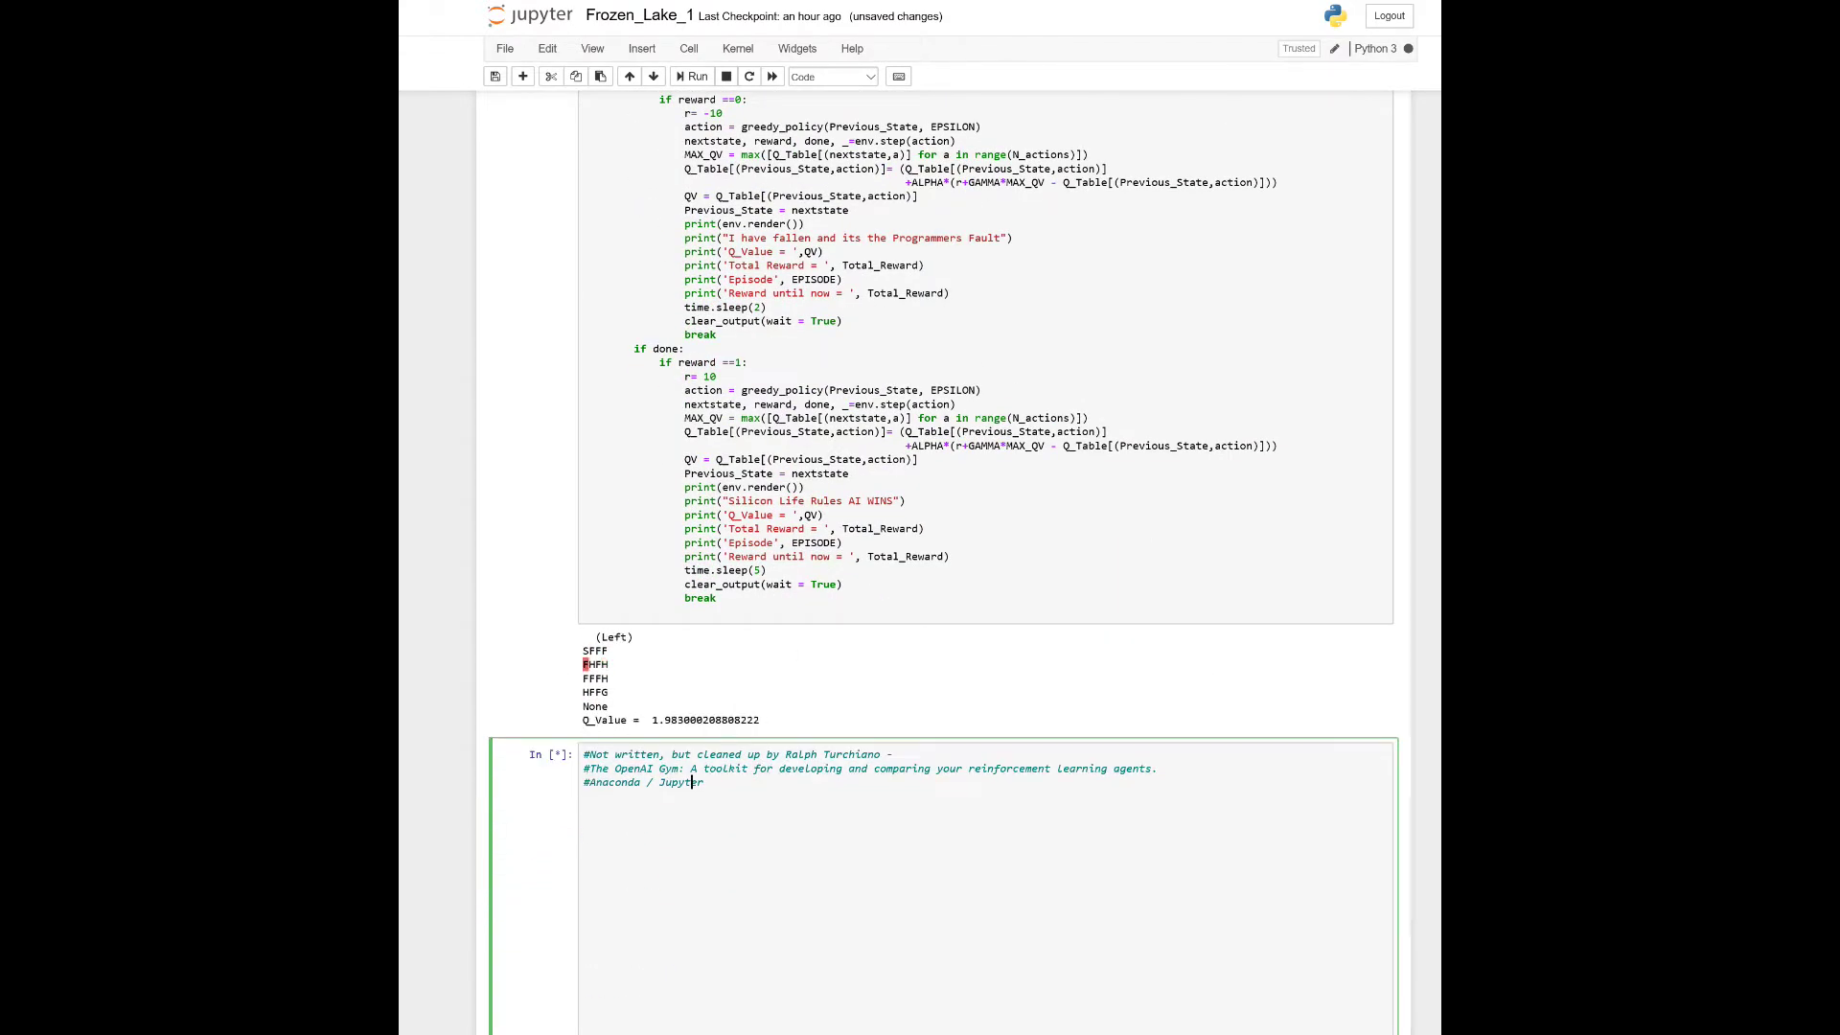
scroll(943, 575, "up", 2)
scroll(944, 575, "up", 5)
scroll(943, 575, "up", 2)
scroll(943, 576, "up", 1)
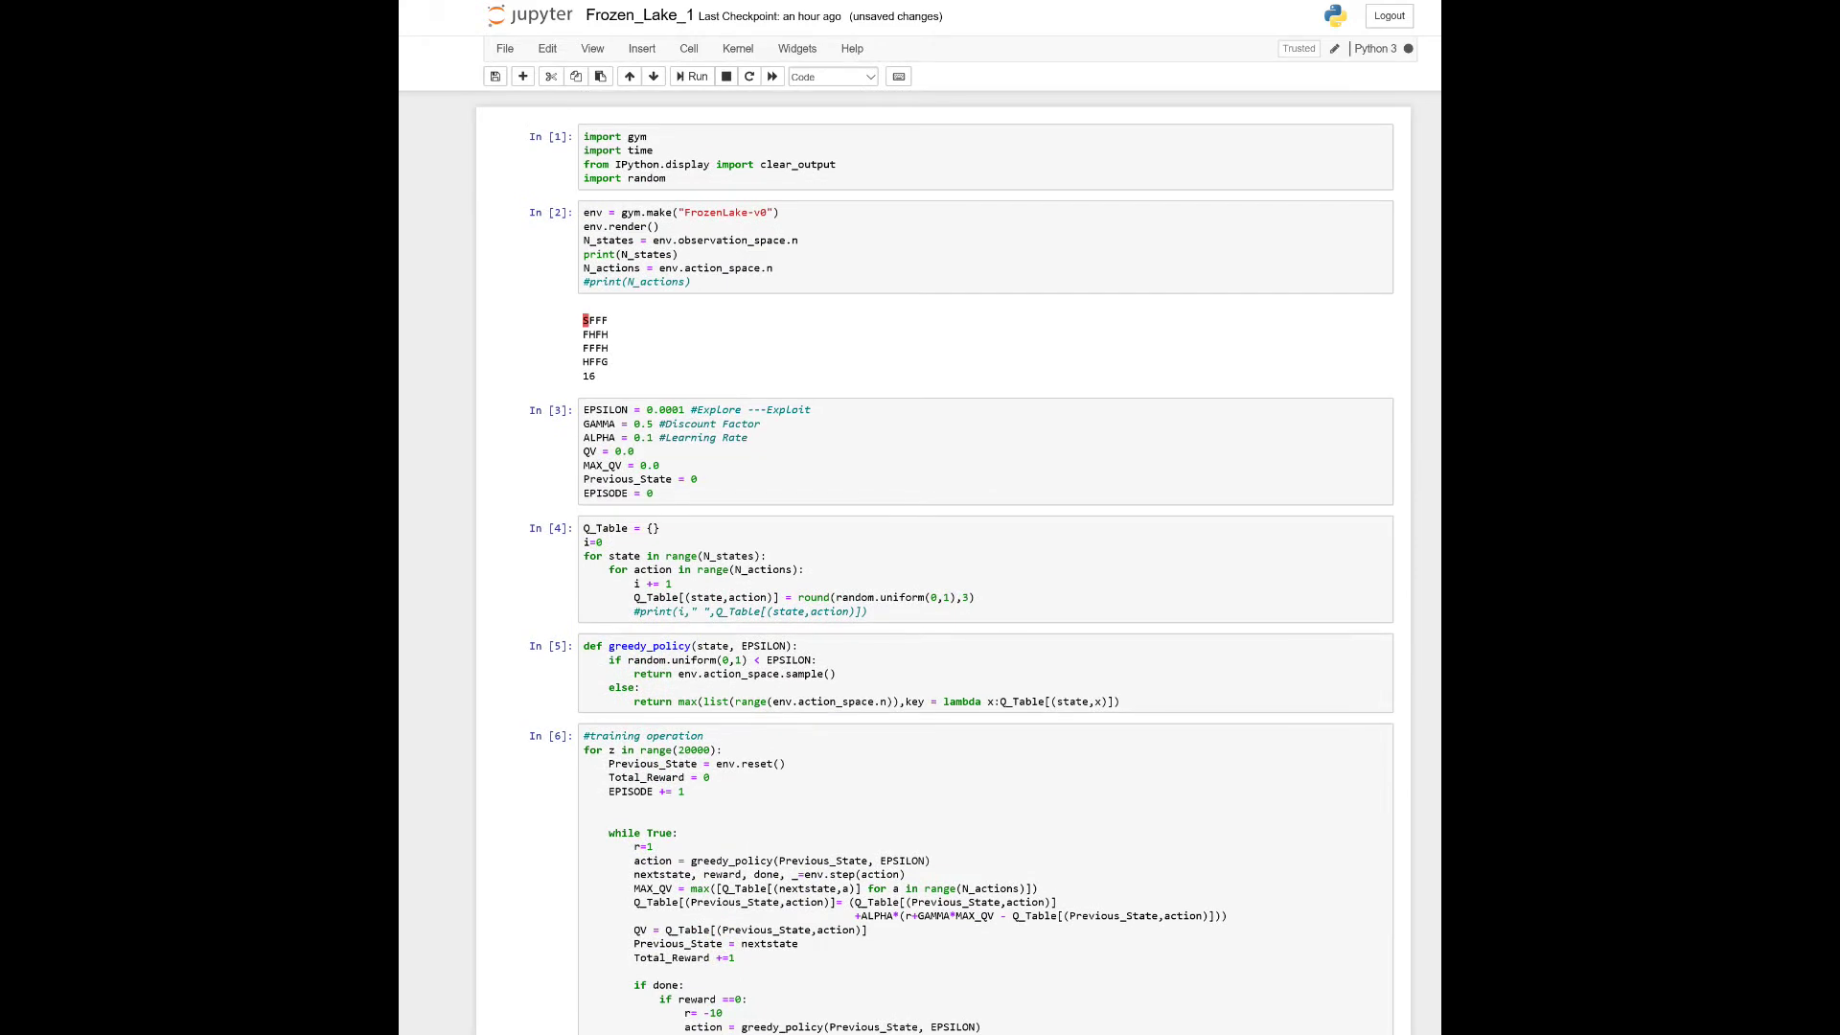
scroll(944, 575, "down", 1)
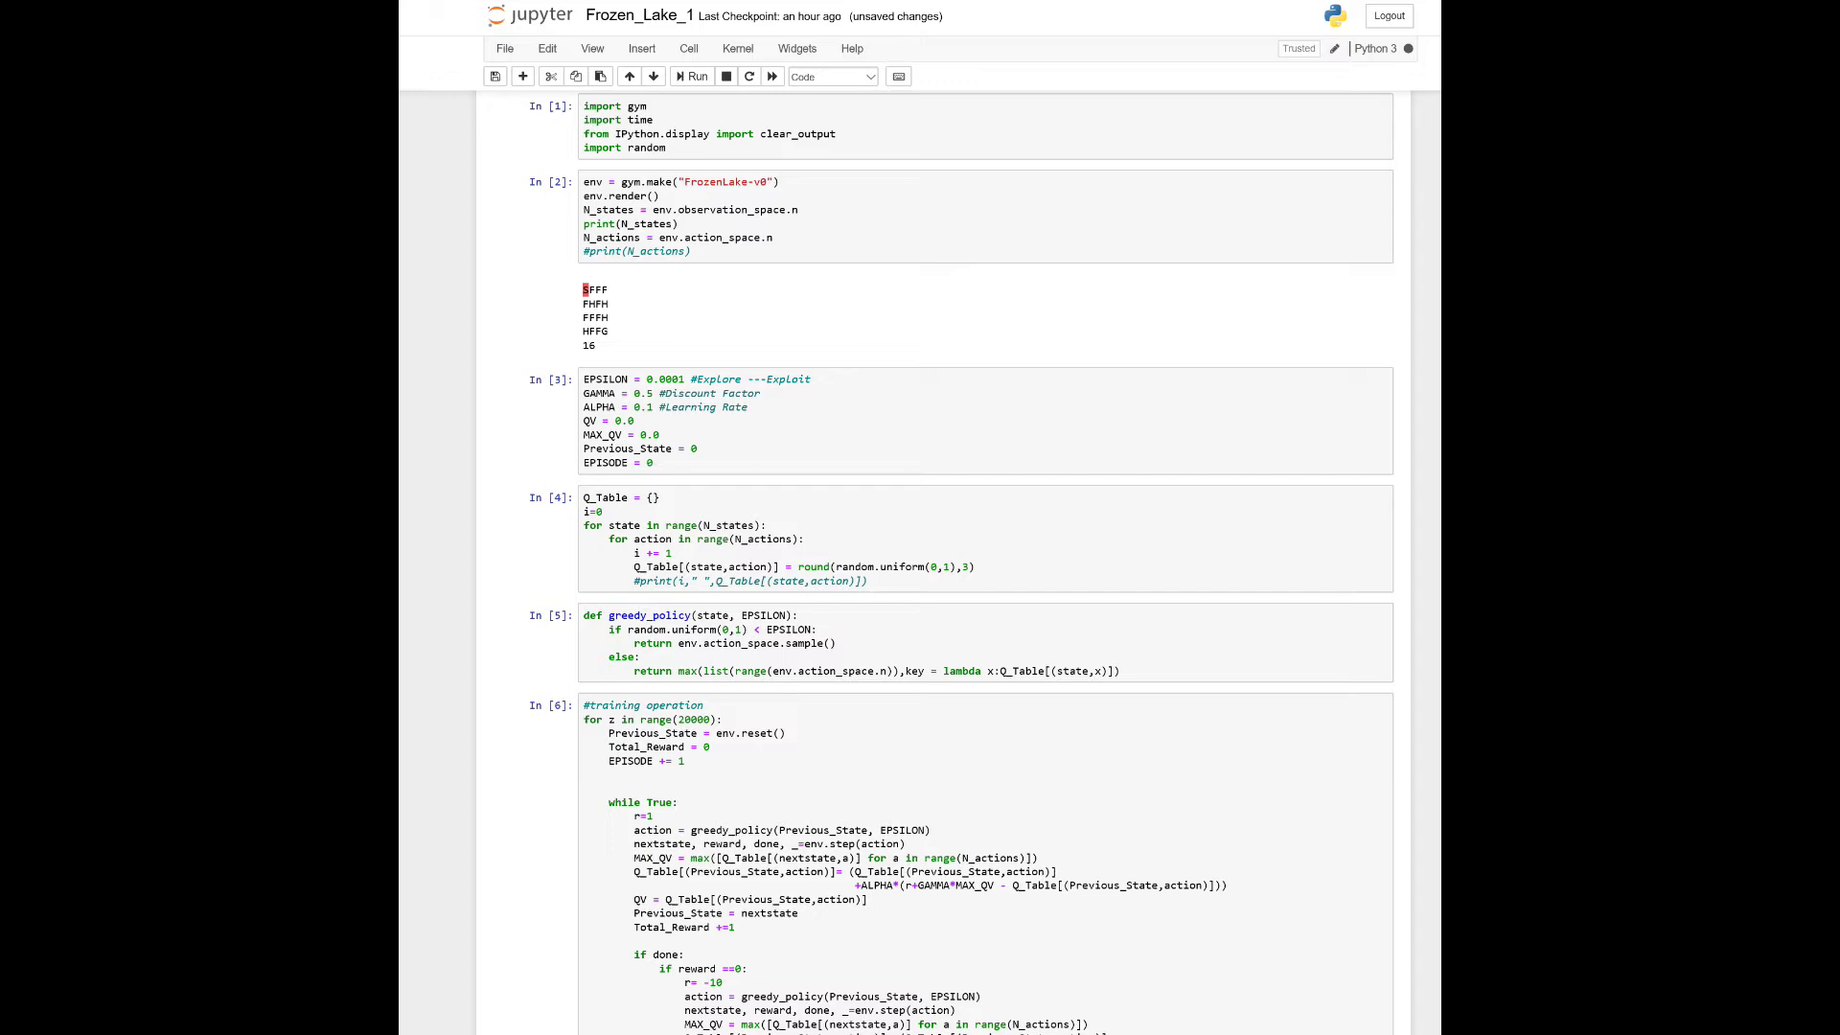
scroll(944, 576, "down", 1)
scroll(944, 576, "down", 2)
scroll(943, 575, "down", 1)
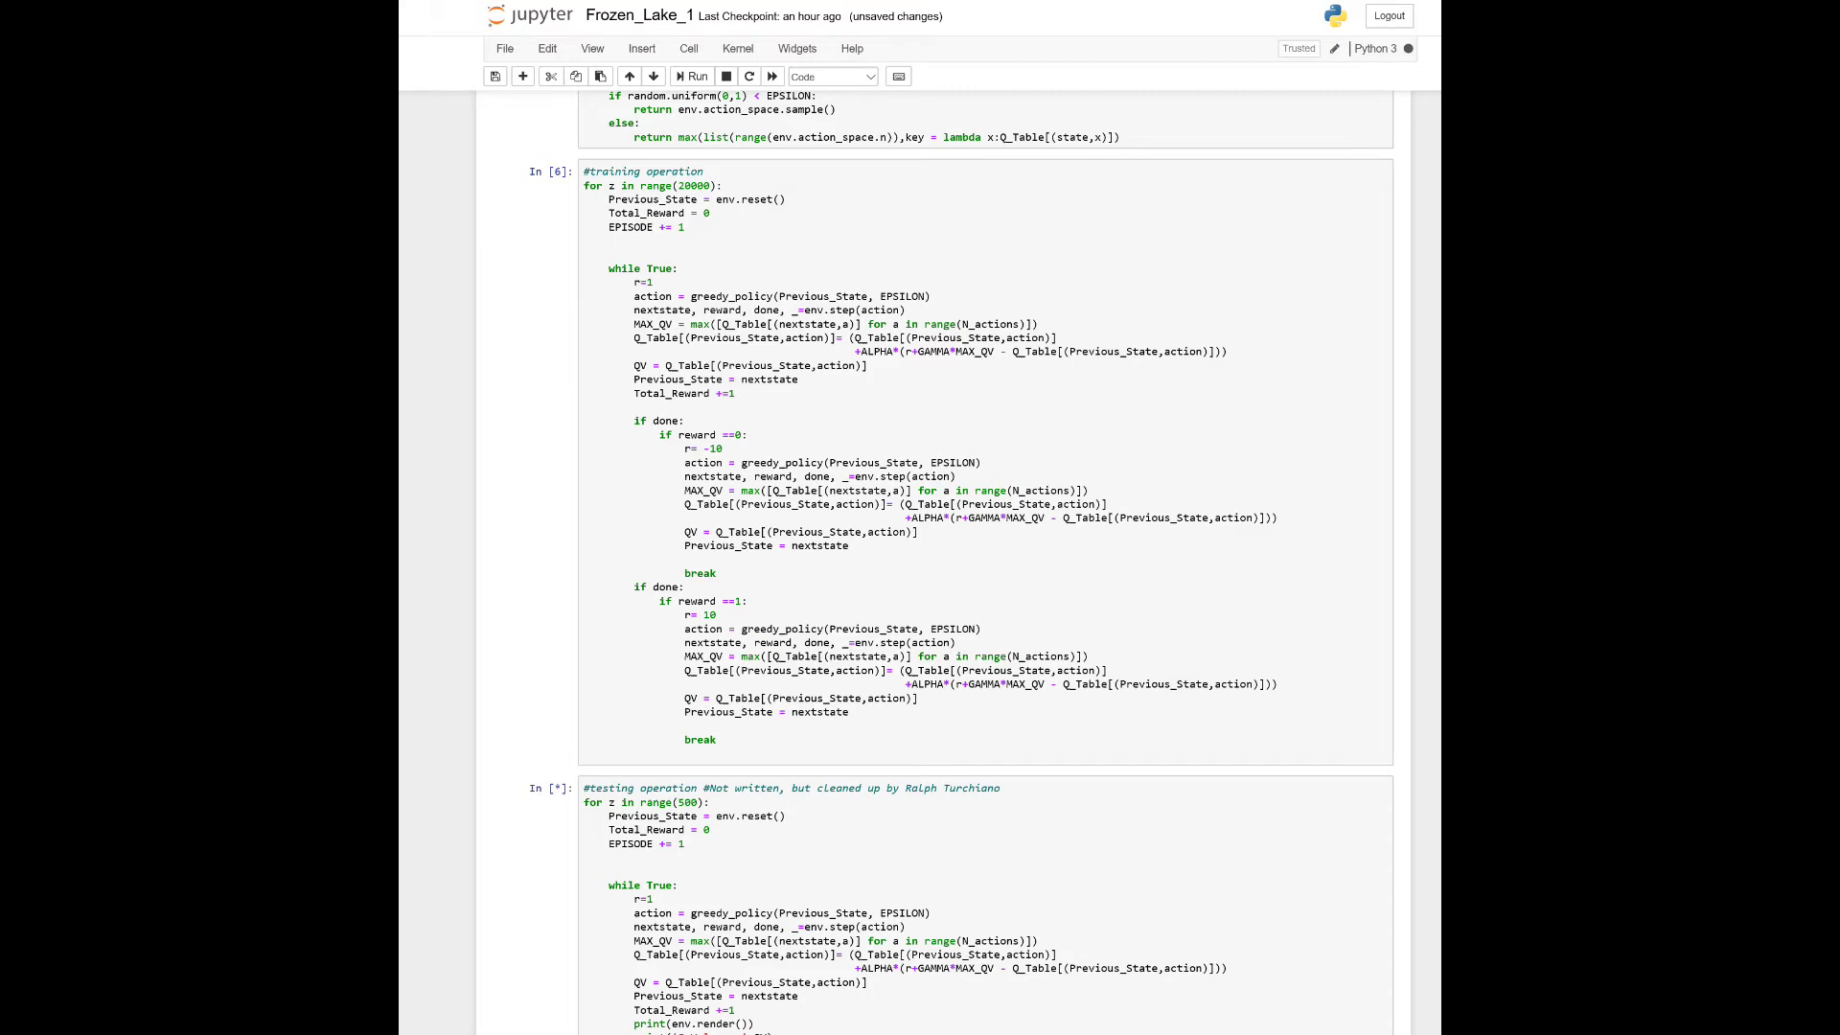
scroll(943, 575, "down", 1)
scroll(944, 575, "down", 1)
scroll(943, 575, "down", 2)
scroll(943, 575, "down", 1)
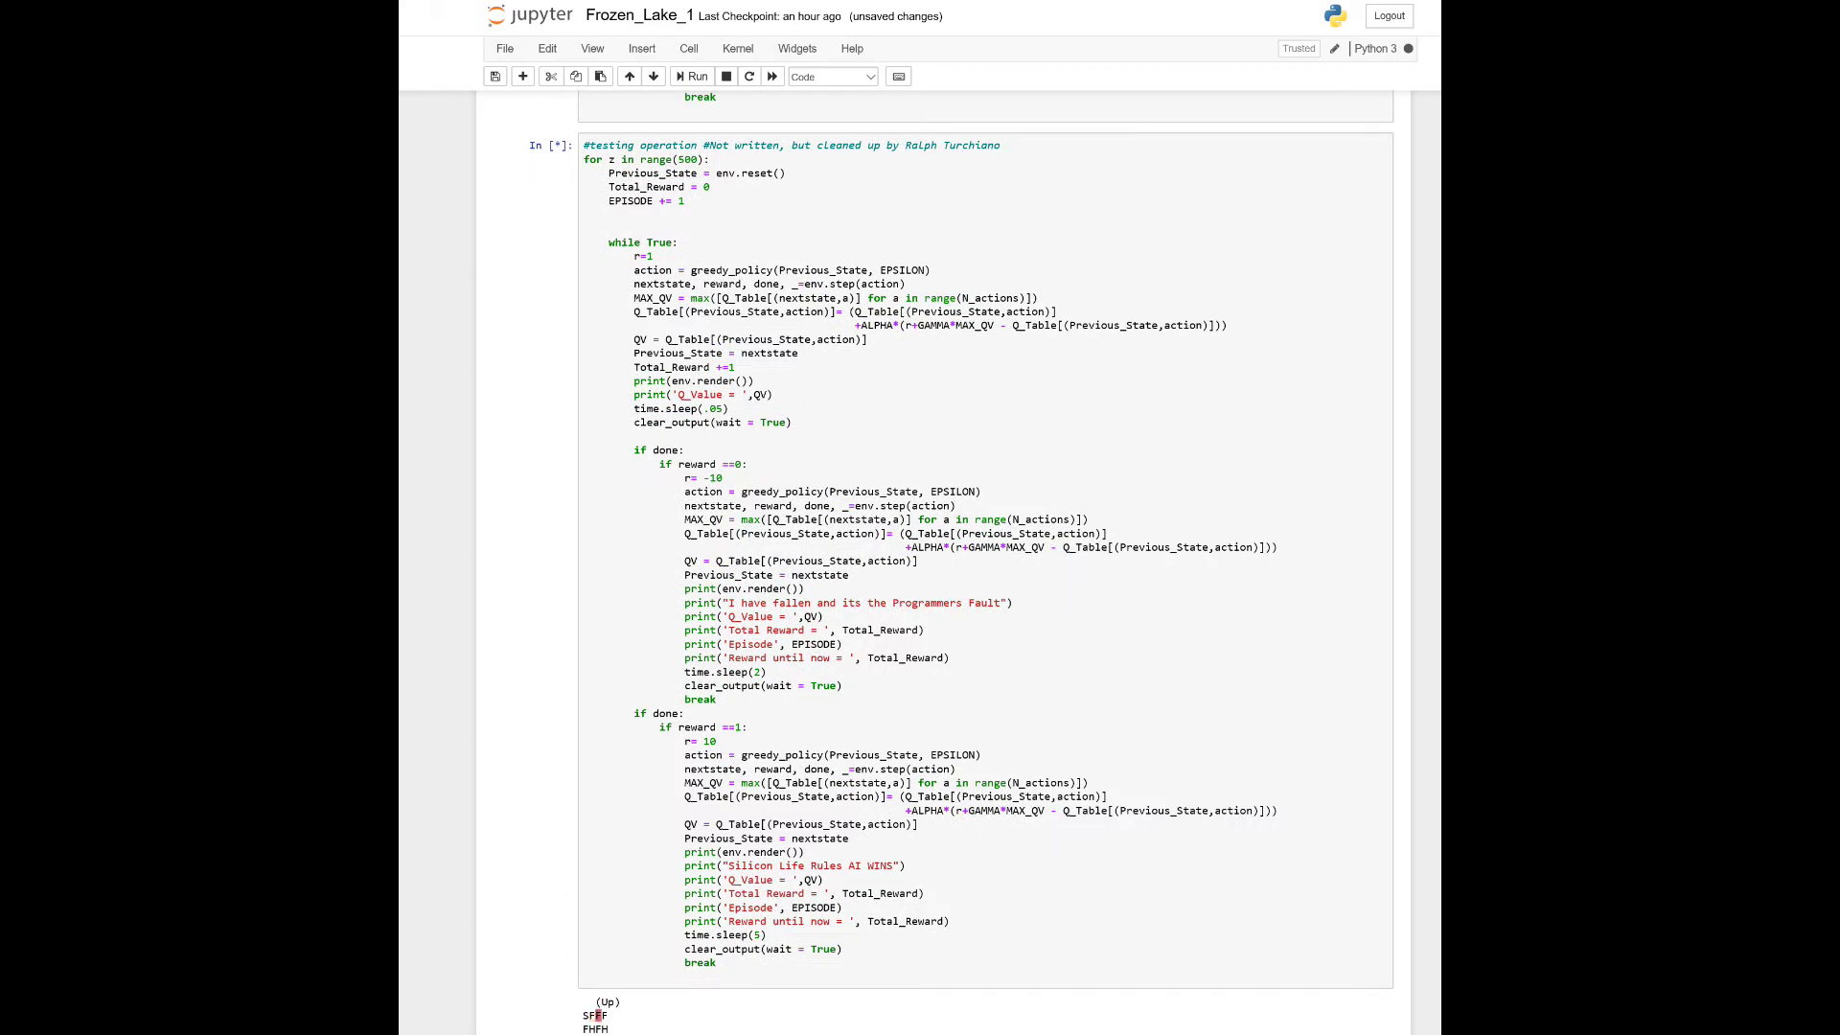
scroll(943, 575, "down", 1)
scroll(943, 575, "down", 2)
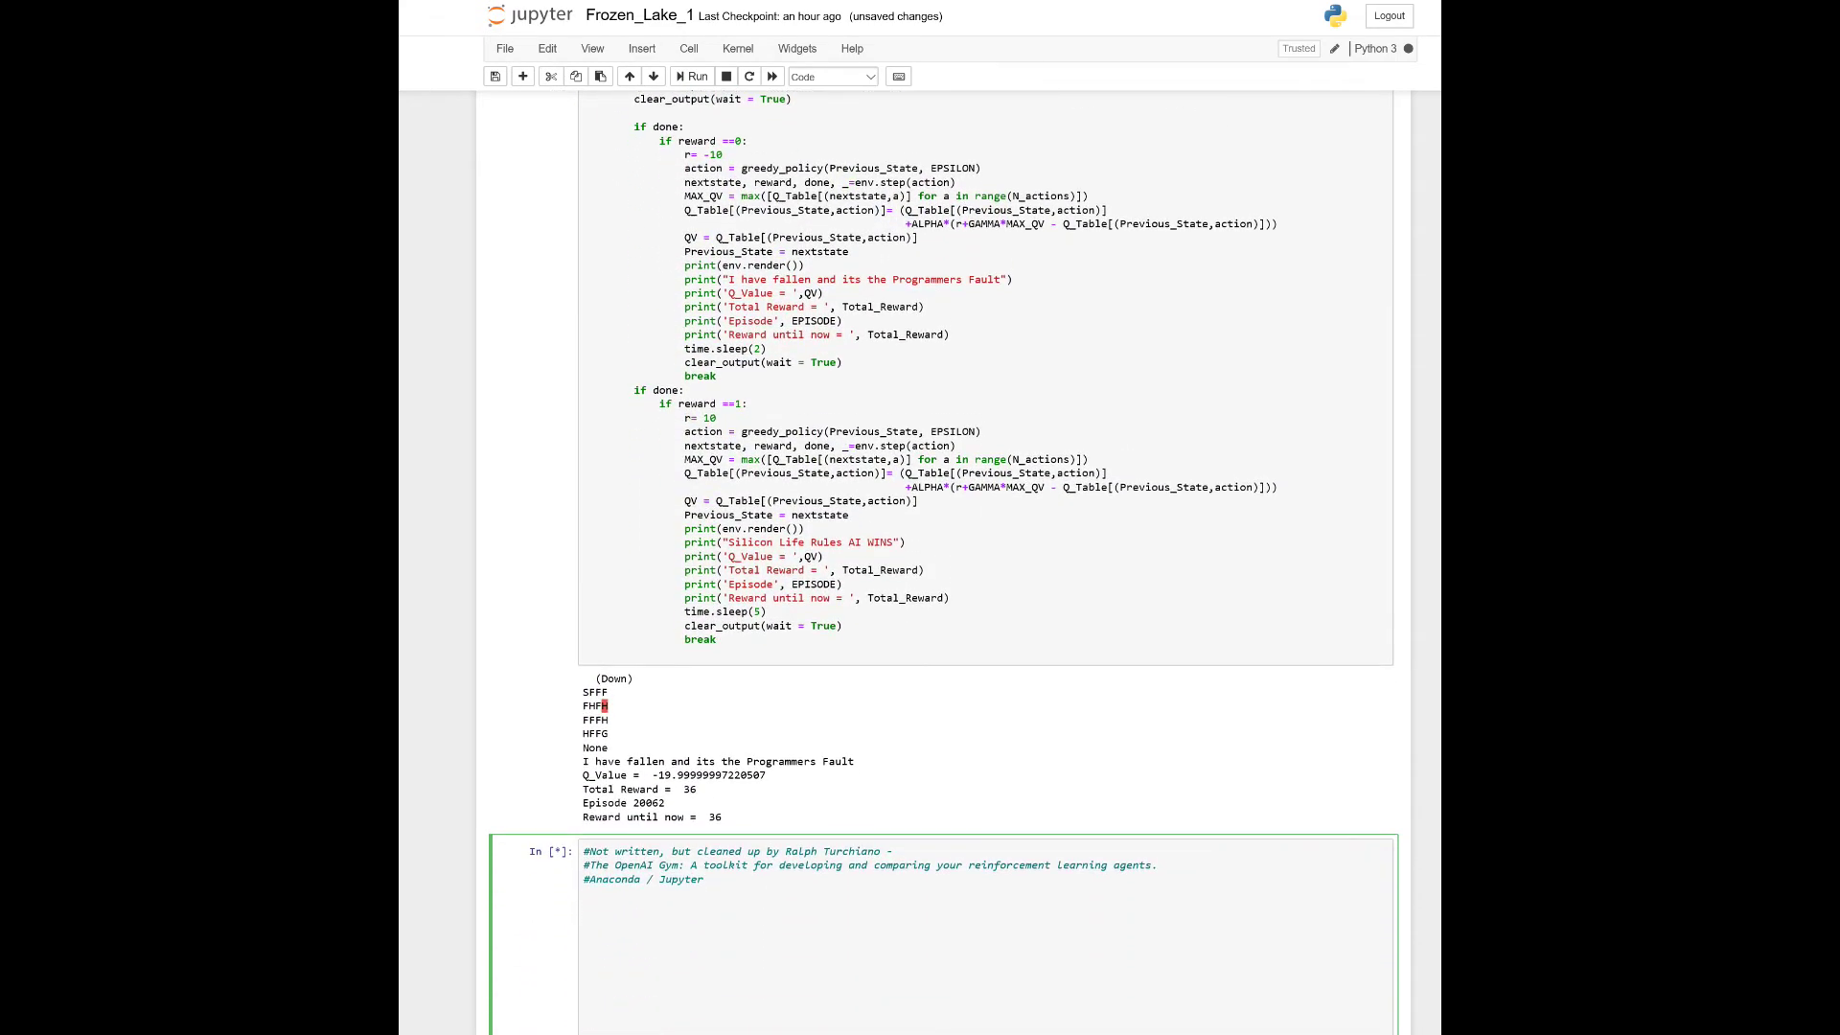
scroll(943, 575, "down", 1)
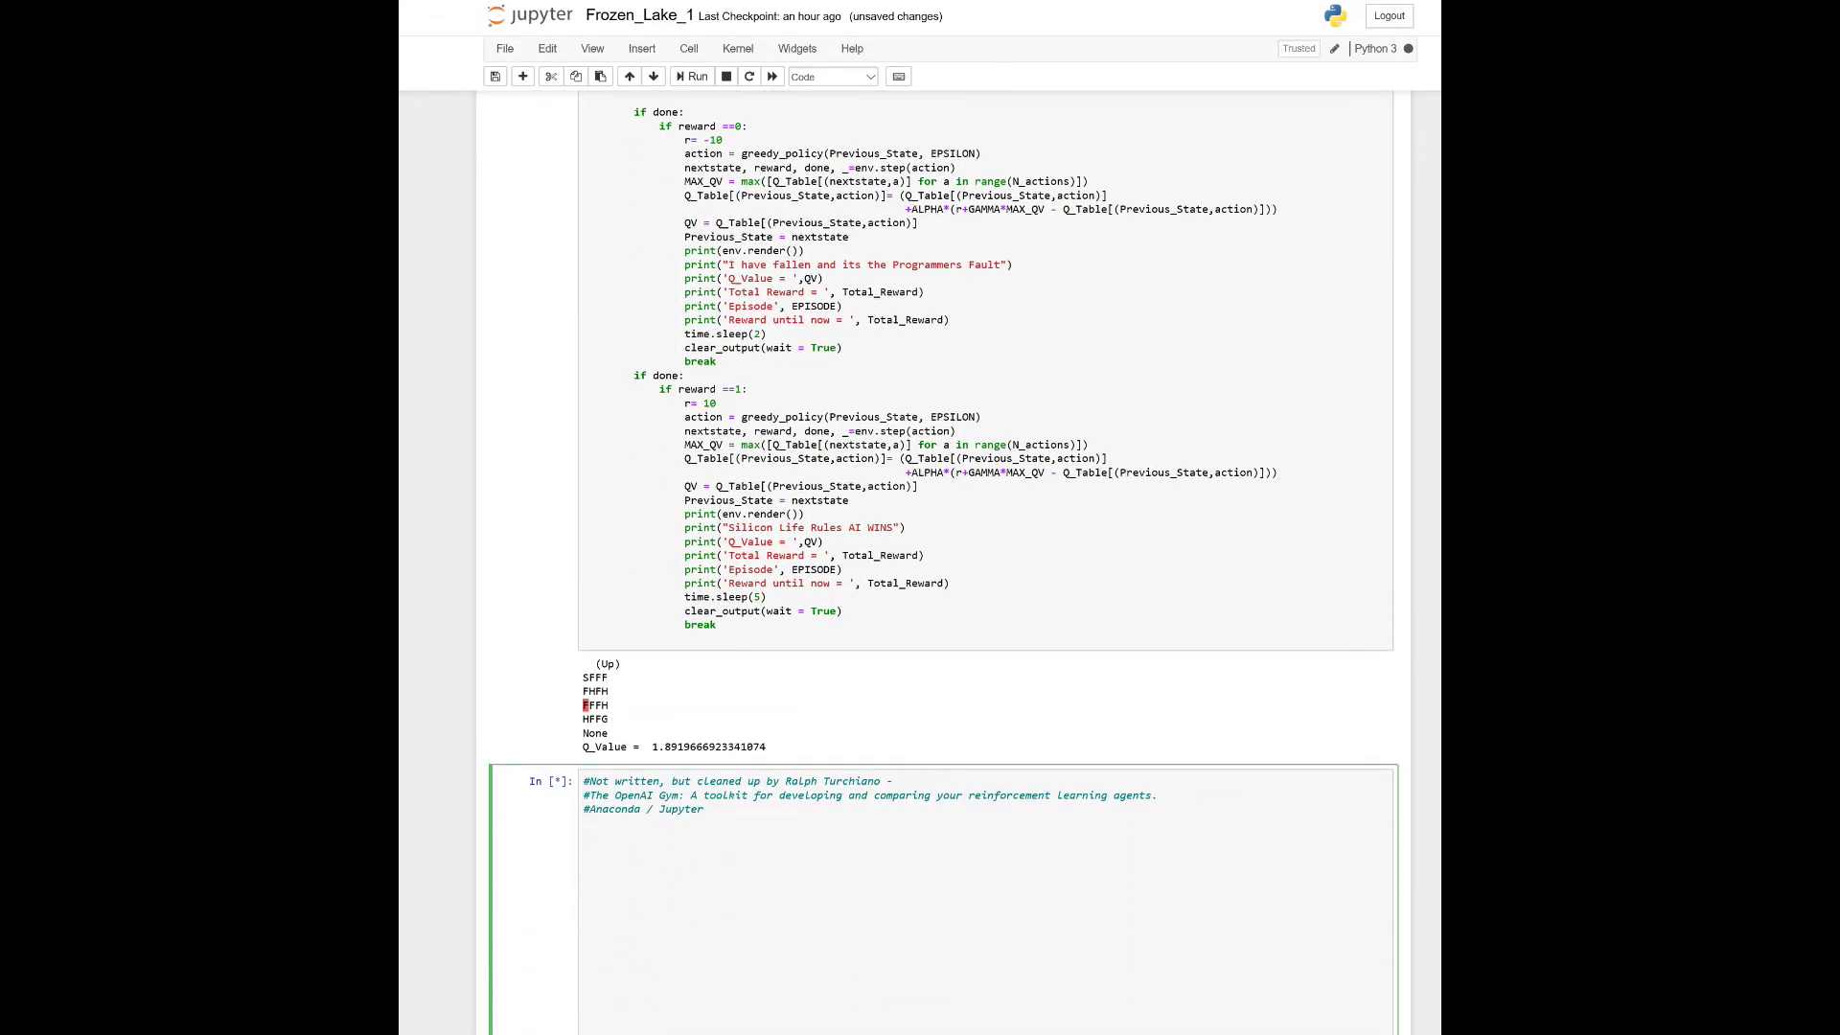